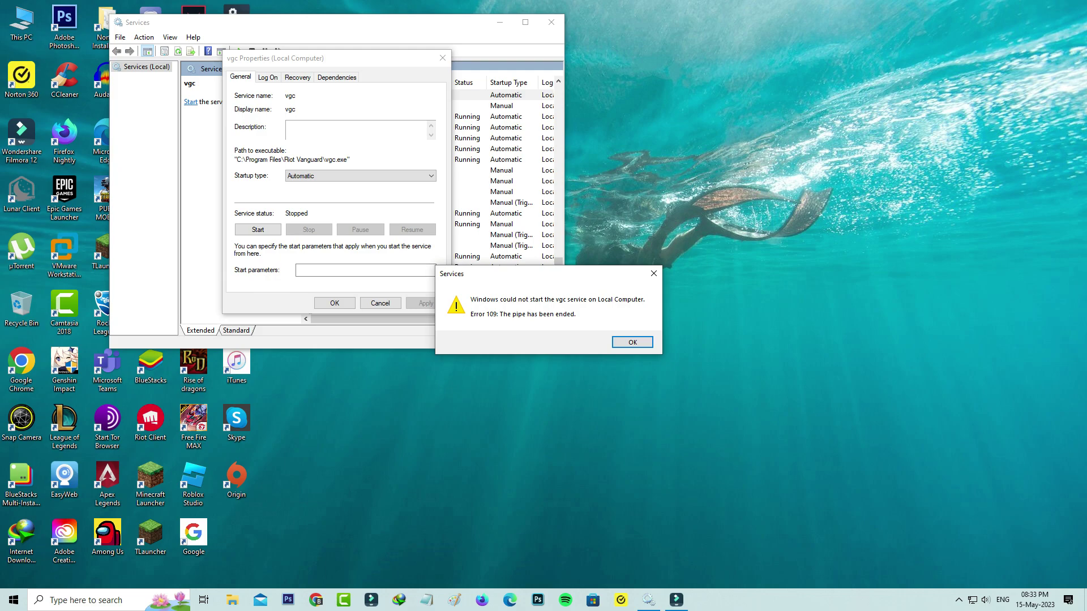
Dismiss the Error 109 message, leaving vgc's Properties showing status Stopped.
{"action": "left_click", "coordinate": [633, 342]}
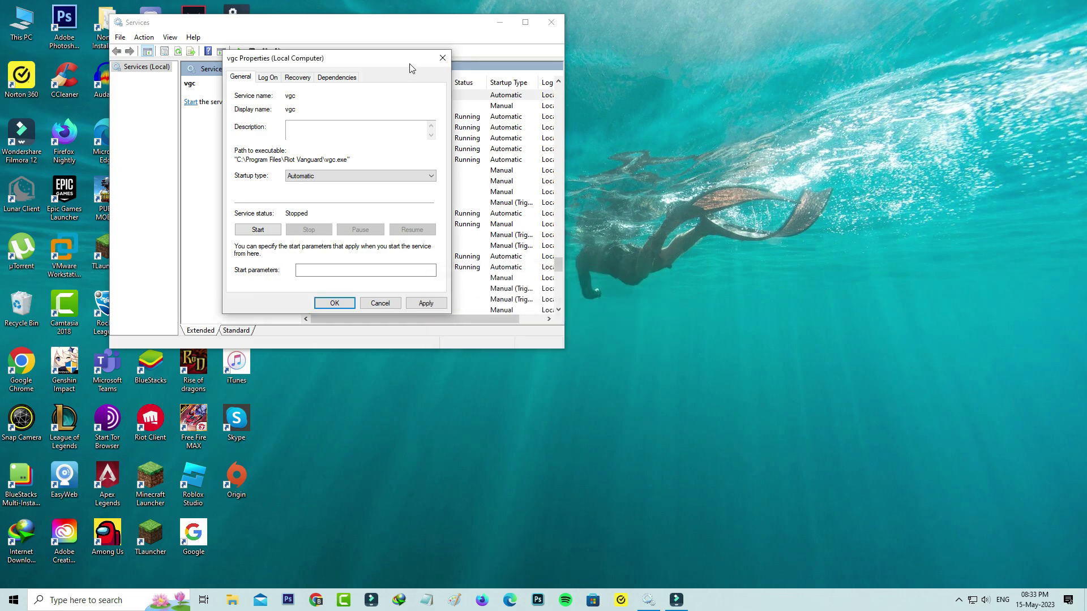
Close Services and open C:\Program Files\Riot Vanguard in File Explorer.
{"action": "left_click", "coordinate": [442, 59]}
{"action": "left_click", "coordinate": [551, 22]}
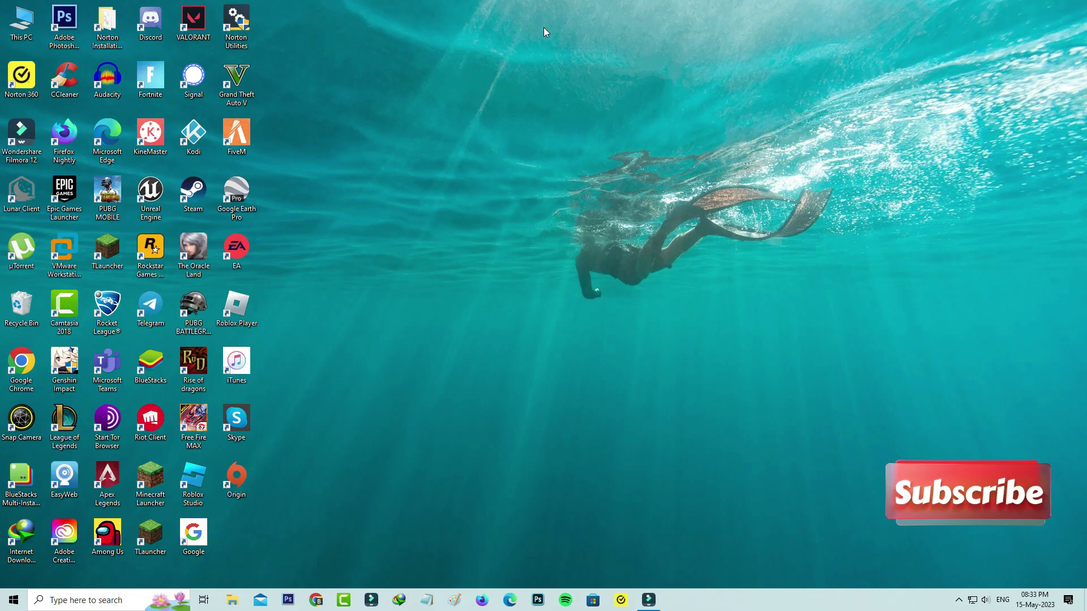
{"action": "key", "text": "super+e"}
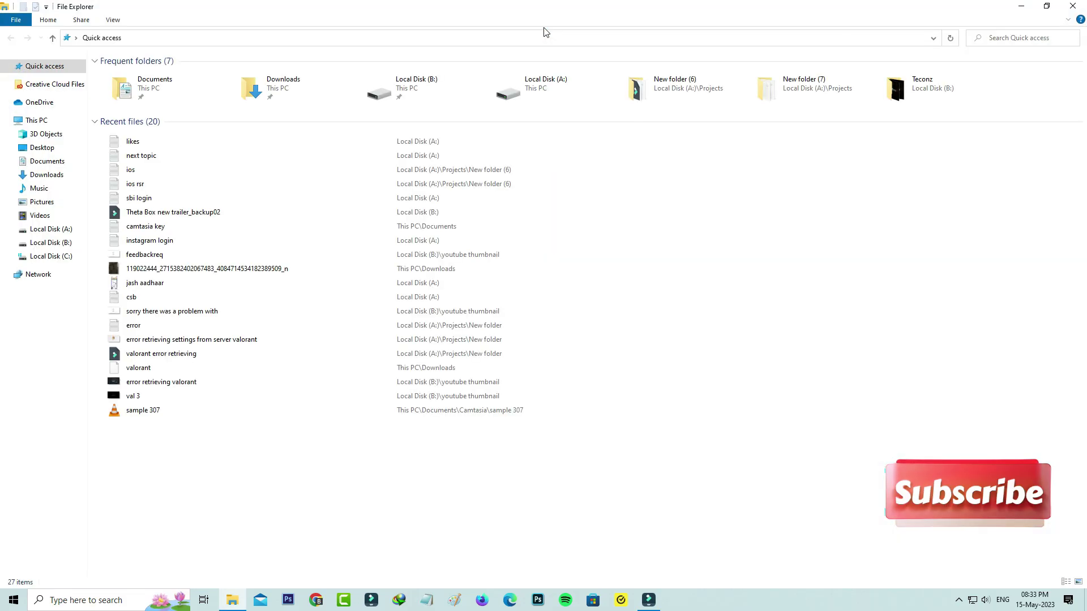
{"action": "left_click", "coordinate": [37, 121]}
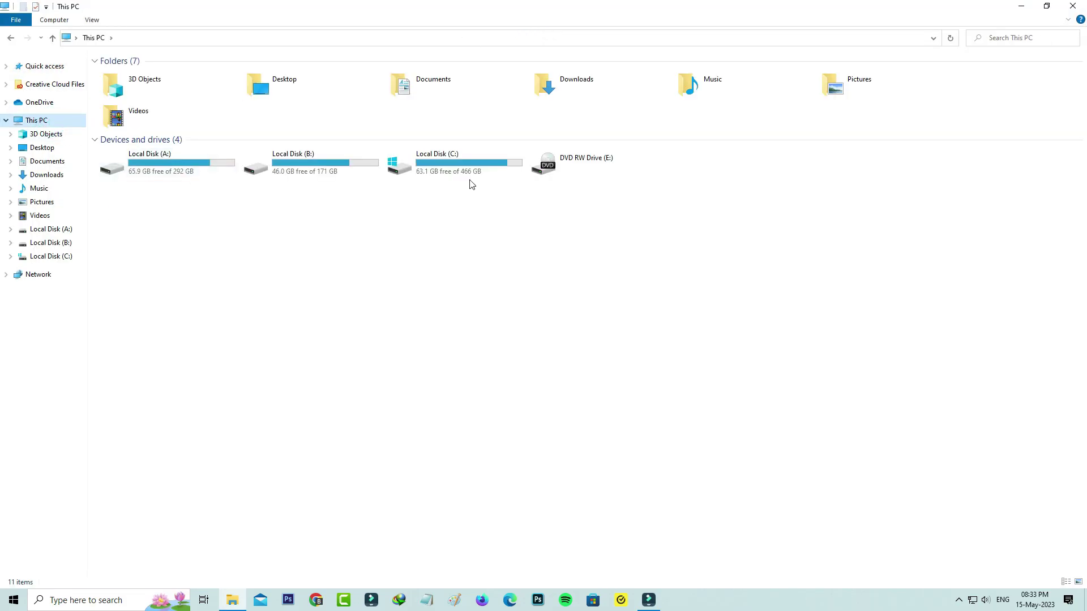
{"action": "double_click", "coordinate": [472, 178]}
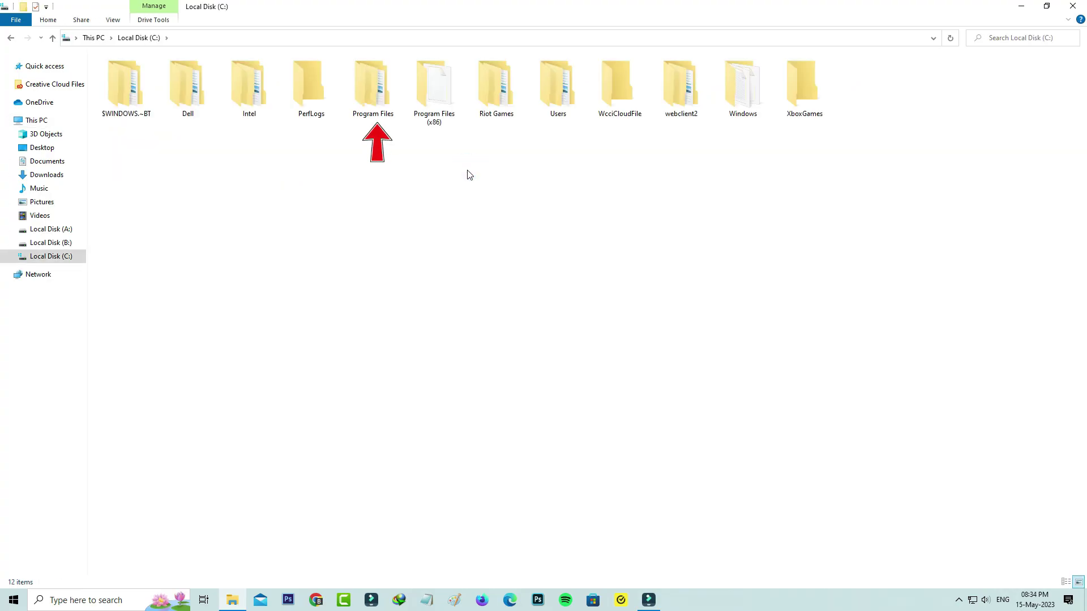
{"action": "double_click", "coordinate": [372, 89]}
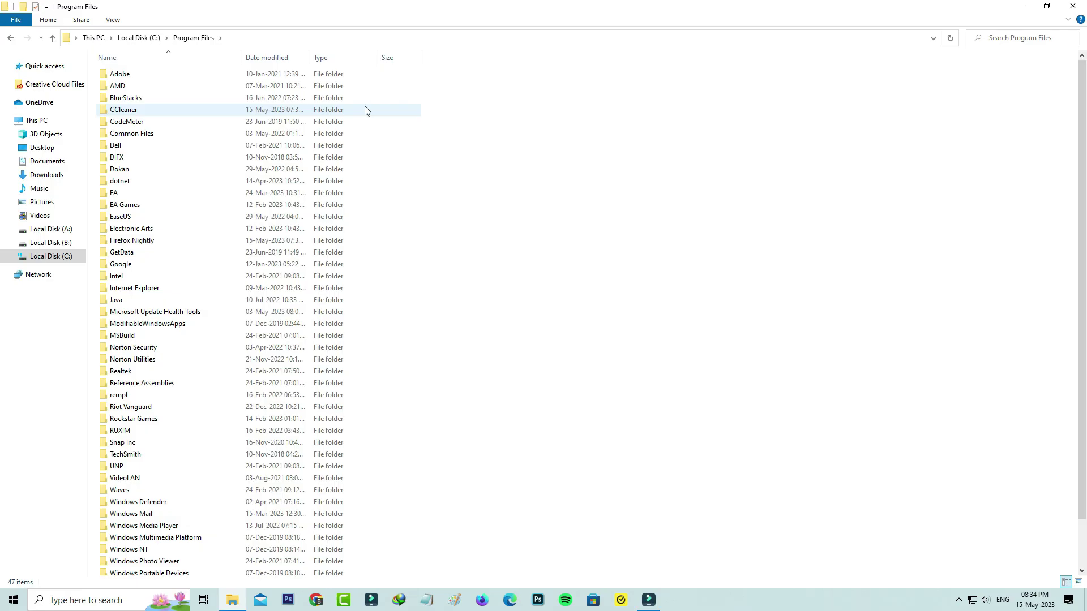
{"action": "left_click", "coordinate": [365, 110]}
{"action": "type", "text": "r"}
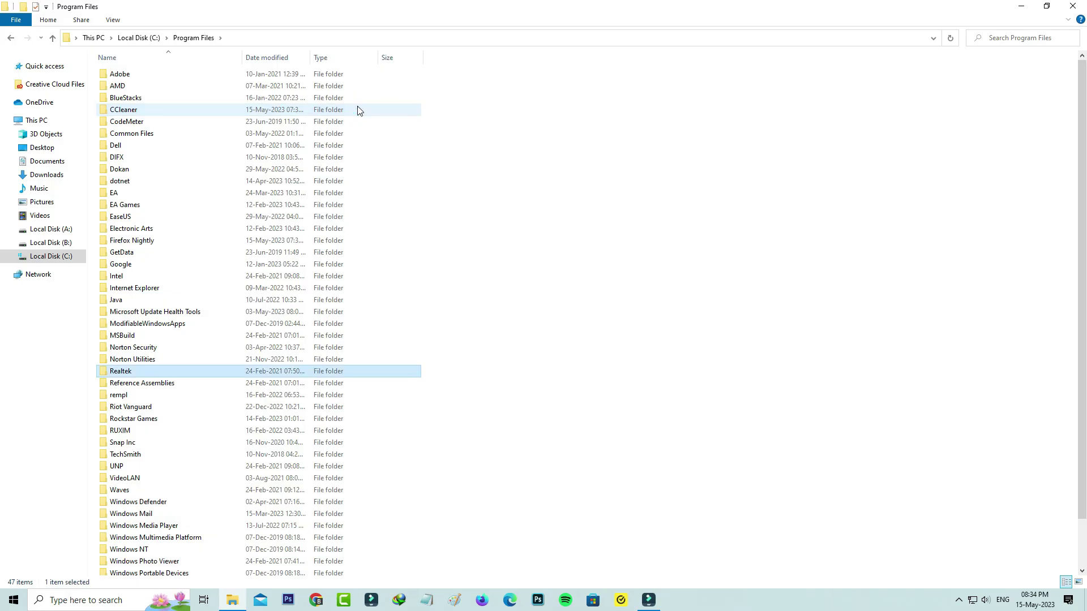
{"action": "left_click", "coordinate": [161, 408]}
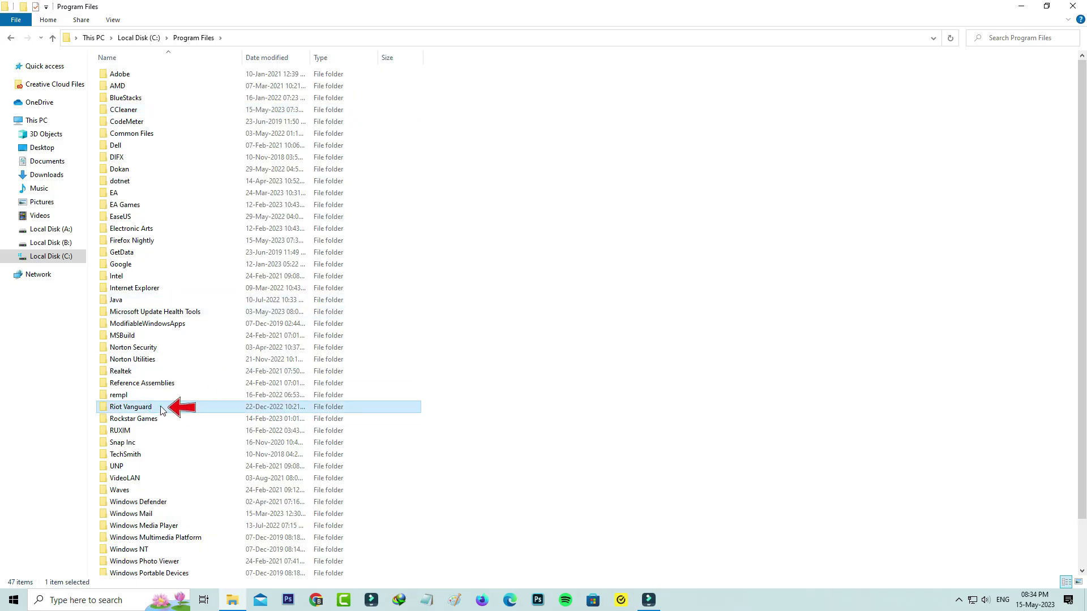
{"action": "double_click", "coordinate": [161, 410]}
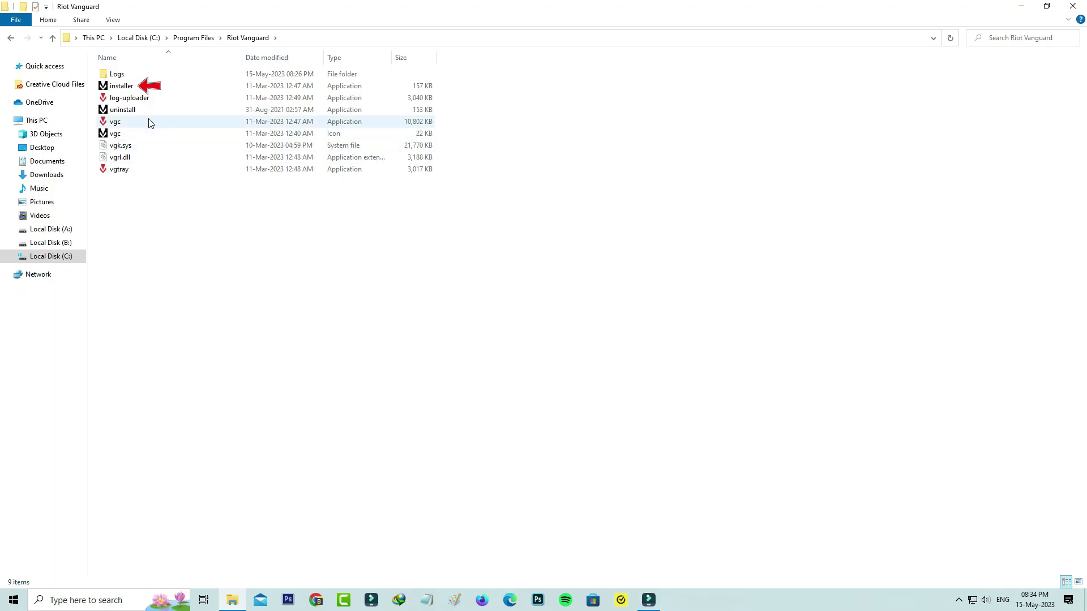
Run the Vanguard installer and confirm uninstalling Riot Vanguard.
{"action": "left_click", "coordinate": [159, 88]}
{"action": "double_click", "coordinate": [159, 87]}
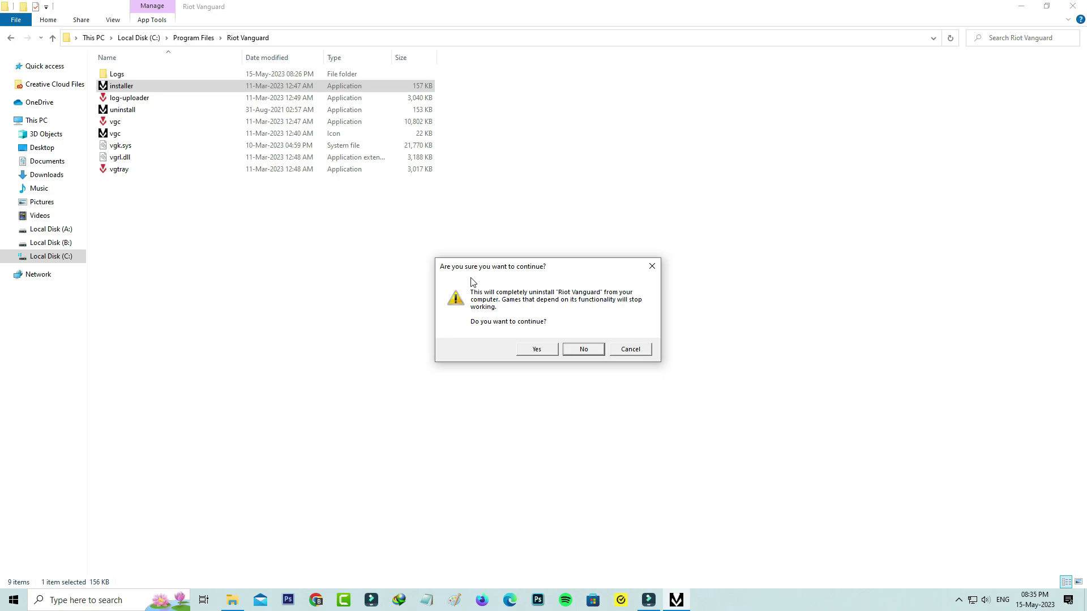
{"action": "left_click", "coordinate": [533, 348]}
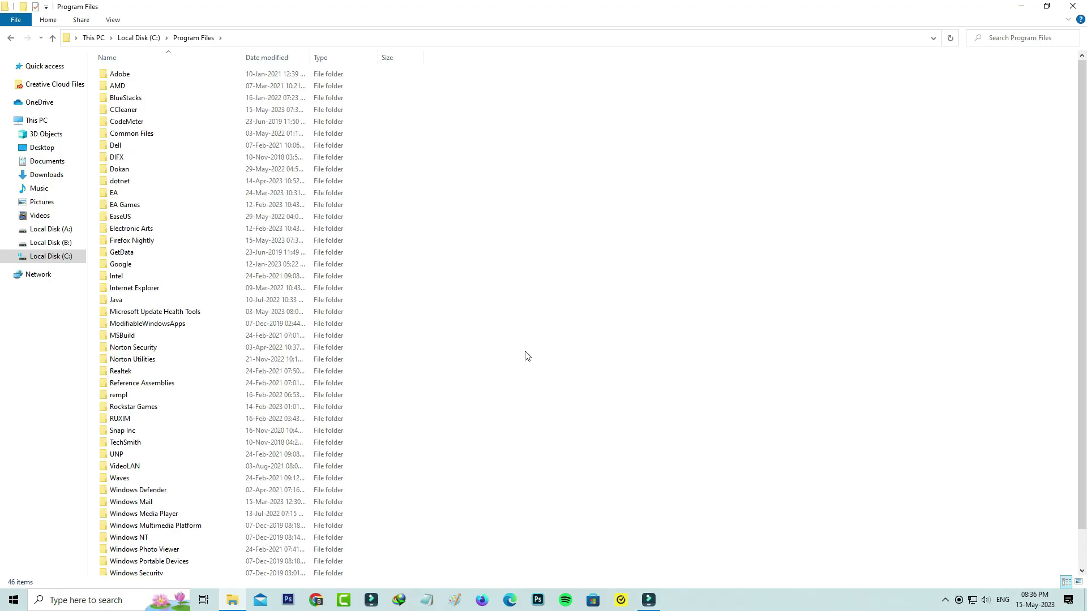
Launch VALORANT to reinstall Vanguard, close Riot Client, and restart Windows.
{"action": "left_click", "coordinate": [1071, 6]}
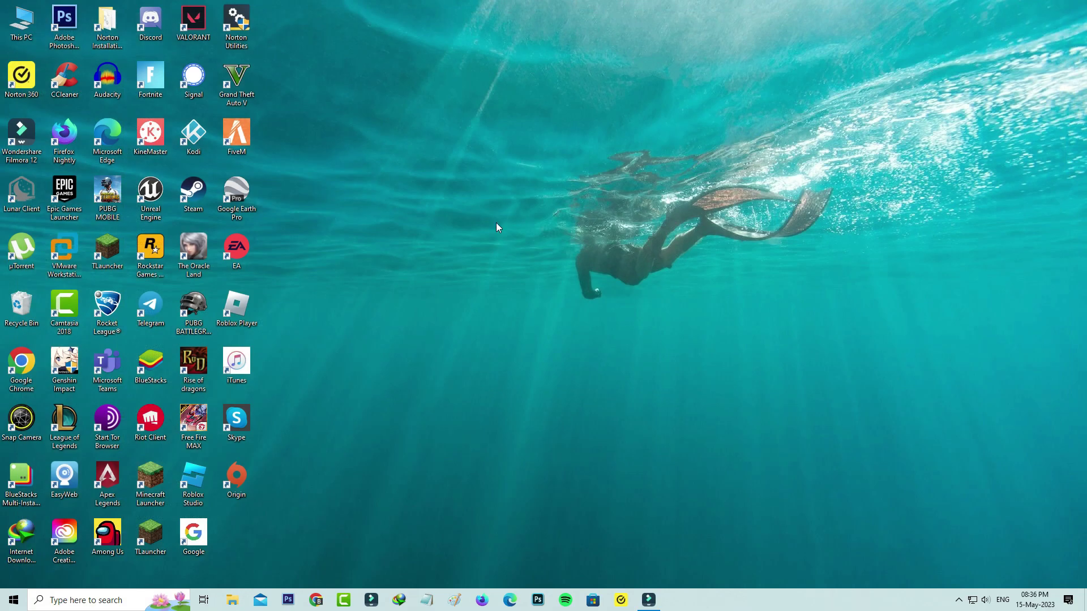
{"action": "double_click", "coordinate": [194, 22]}
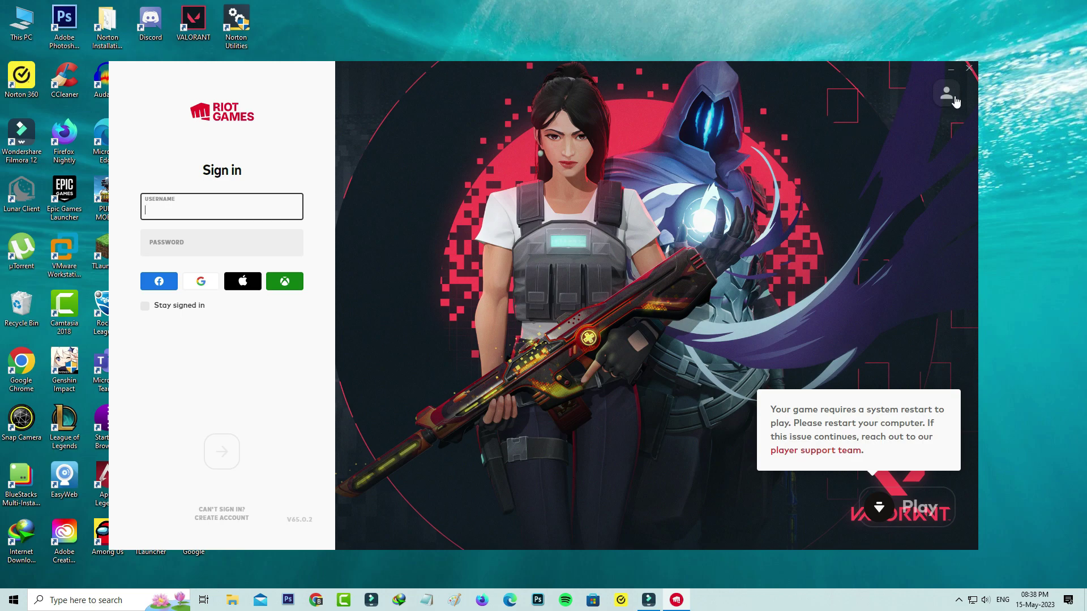
{"action": "left_click", "coordinate": [969, 70]}
{"action": "key", "text": "alt+F4"}
{"action": "key", "text": "Down"}
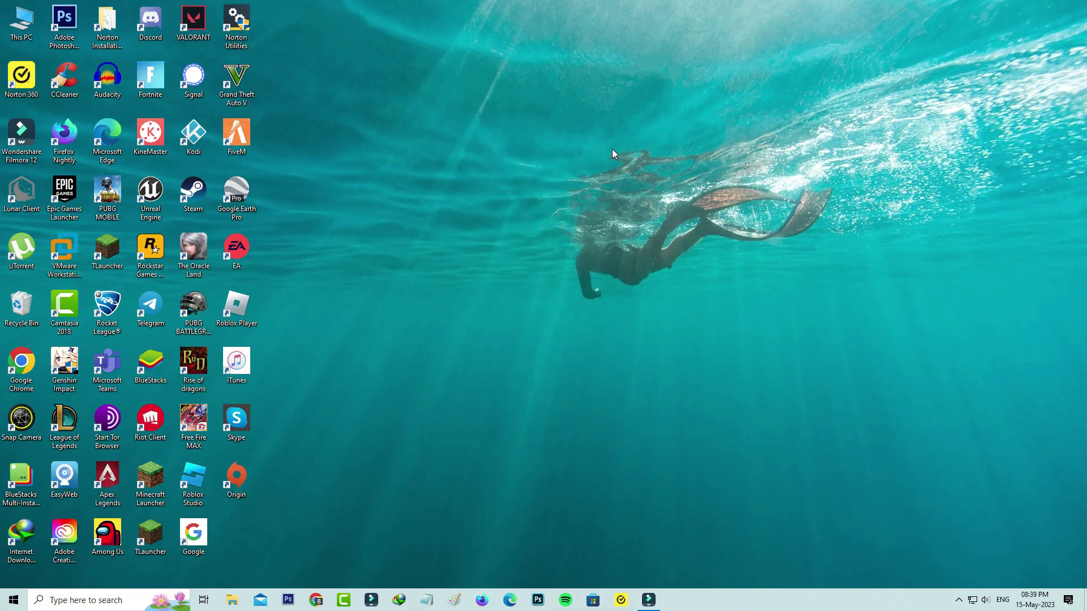
Reopen Services with services.msc and jump to the vgc service.
{"action": "key", "text": "super+r"}
{"action": "type", "text": "services.msc"}
{"action": "key", "text": "Return"}
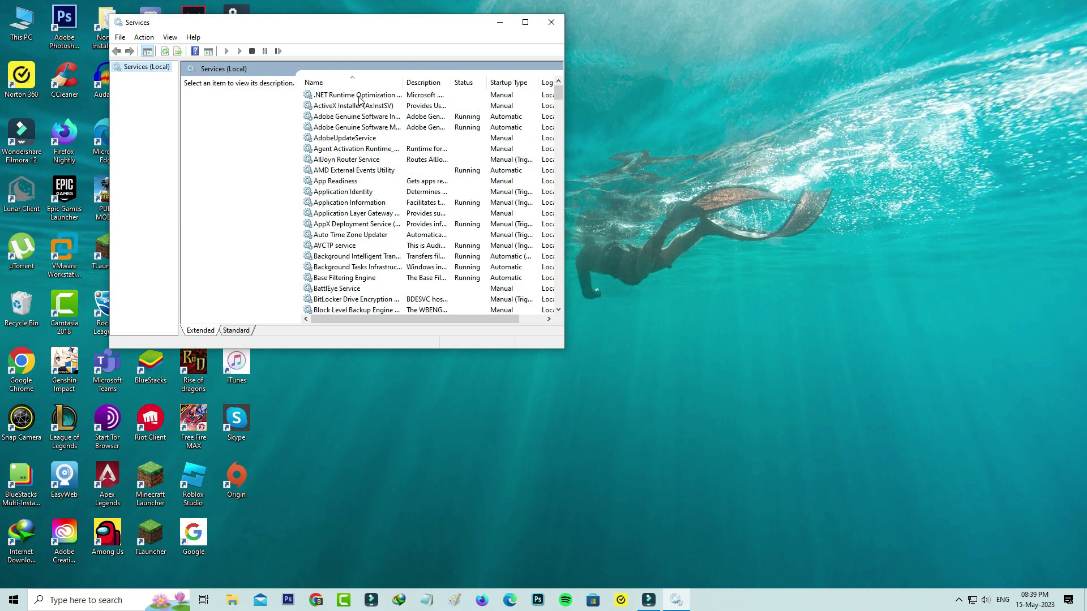
{"action": "left_click", "coordinate": [360, 96]}
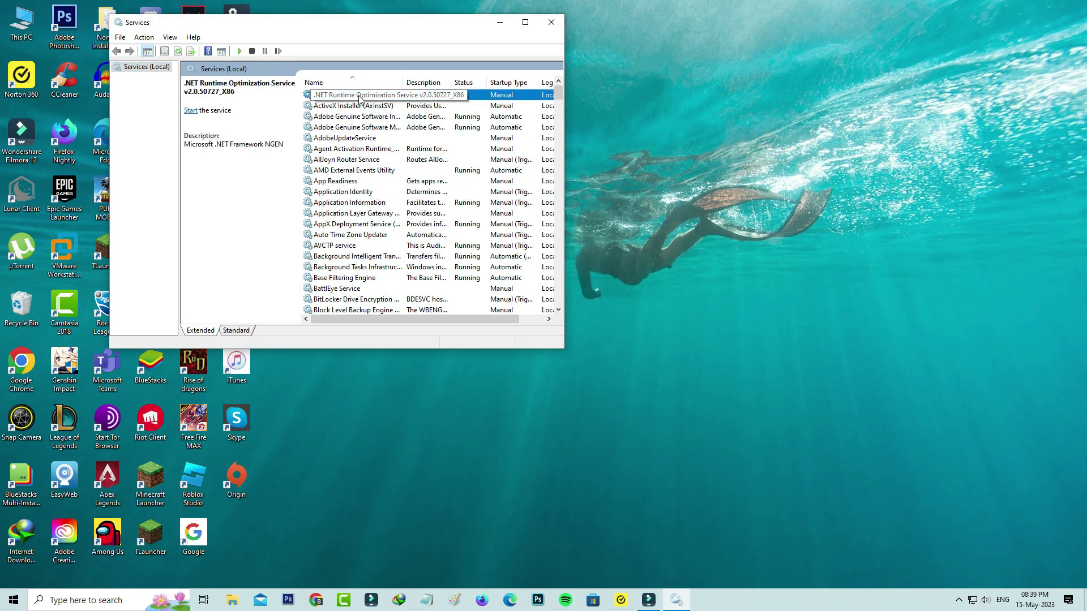
{"action": "type", "text": "vgc"}
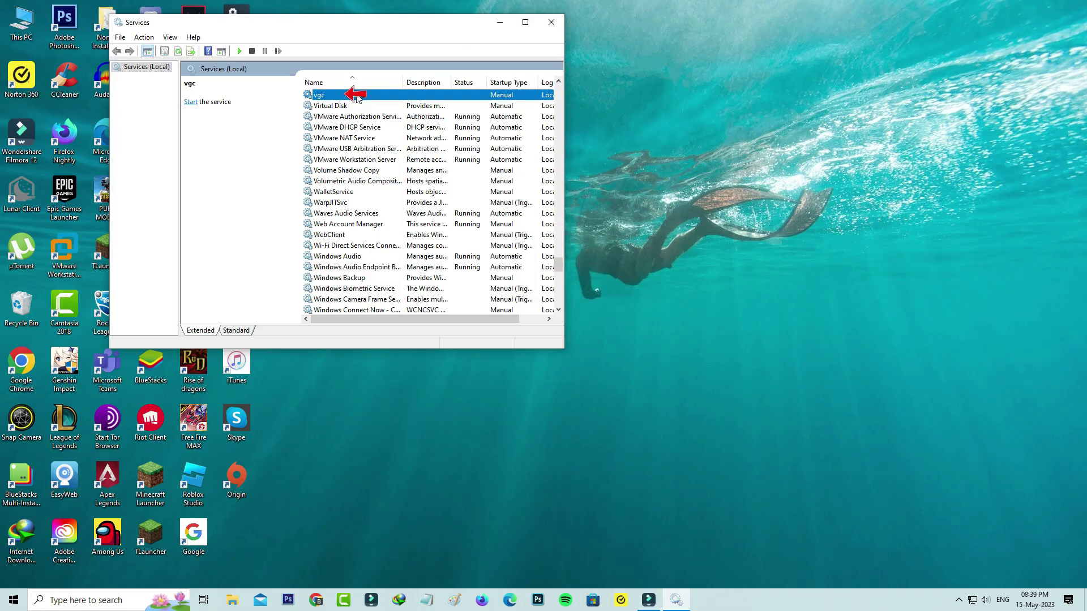
Set vgc's startup type to Automatic and start the service.
{"action": "double_click", "coordinate": [357, 96]}
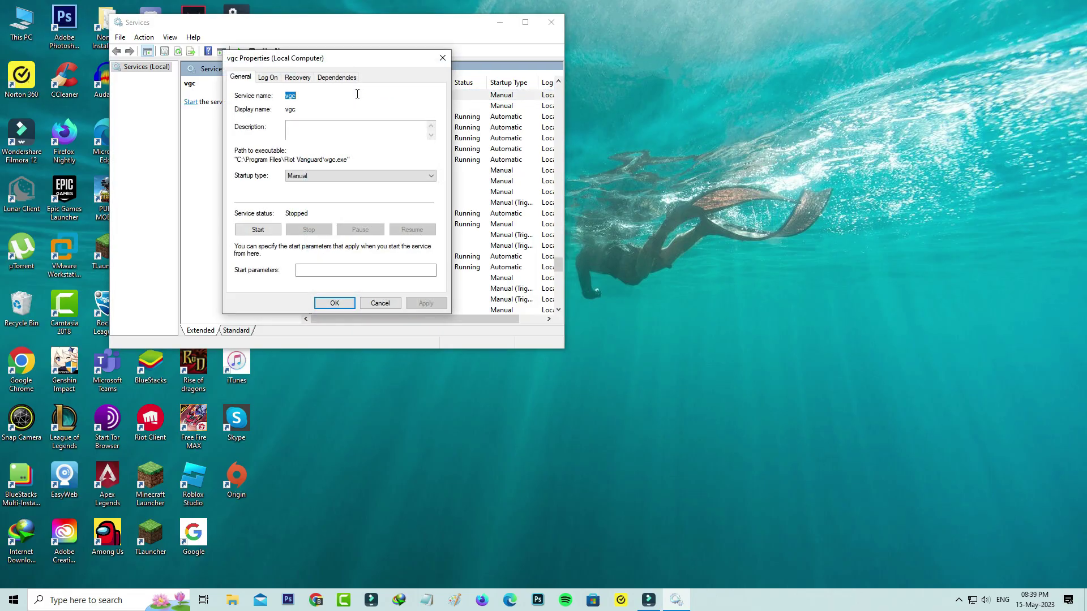
{"action": "left_click", "coordinate": [357, 176]}
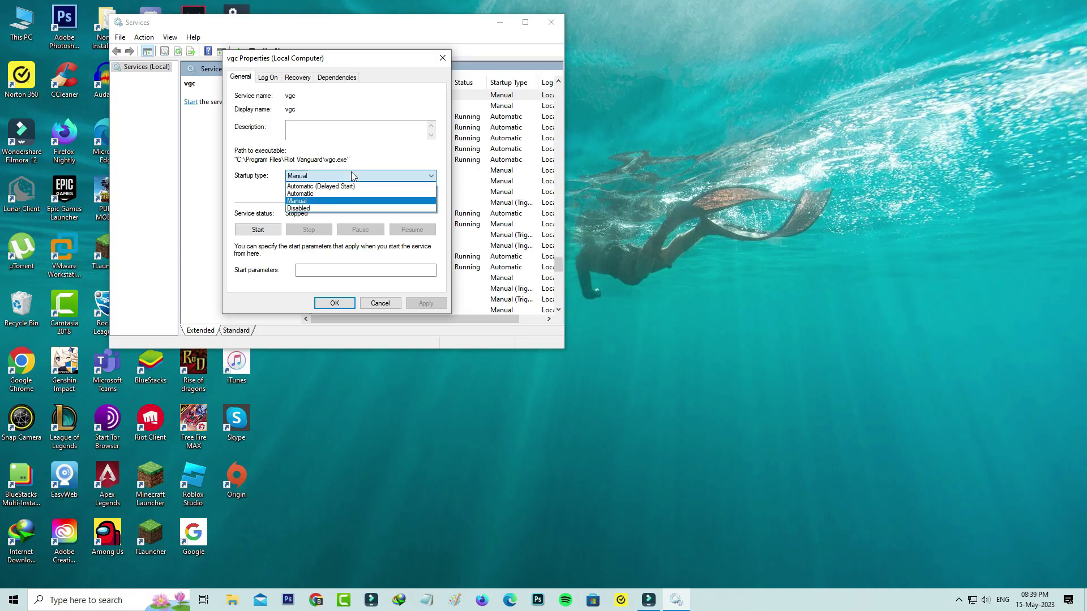
{"action": "left_click", "coordinate": [347, 193]}
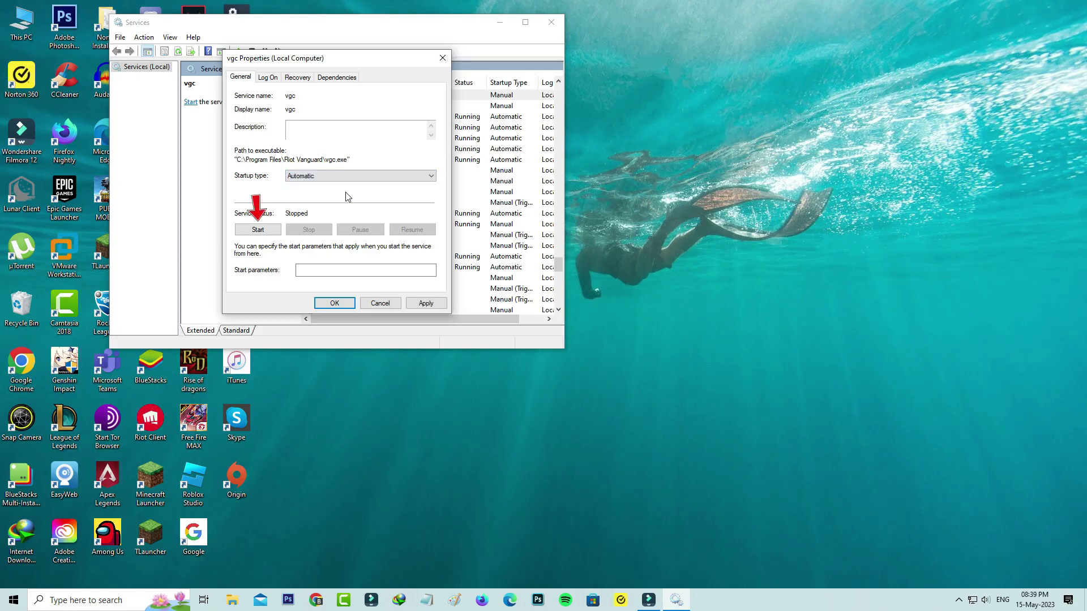
{"action": "left_click", "coordinate": [272, 230]}
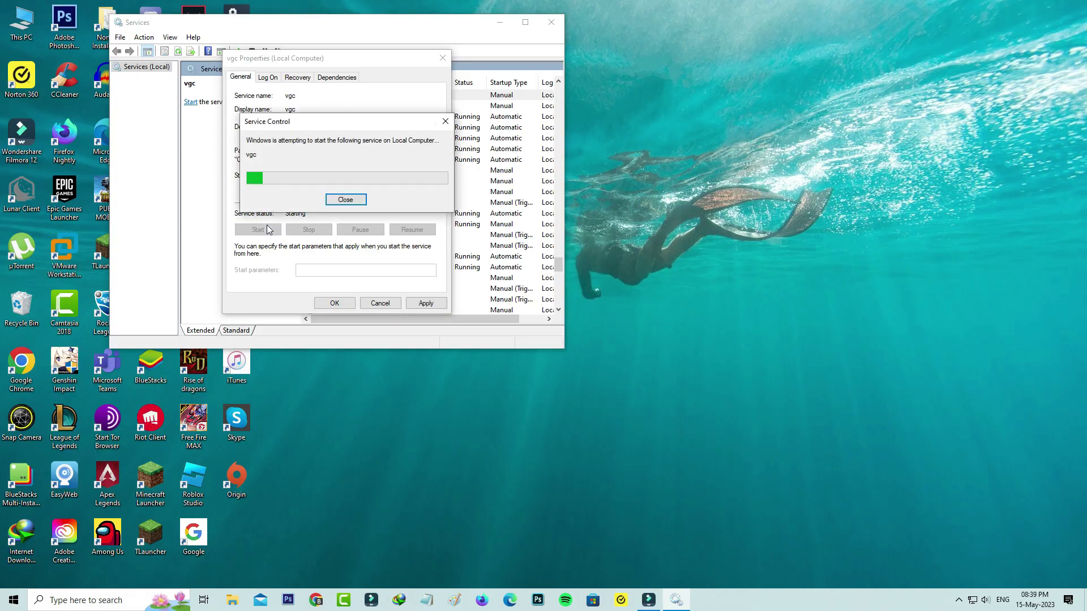